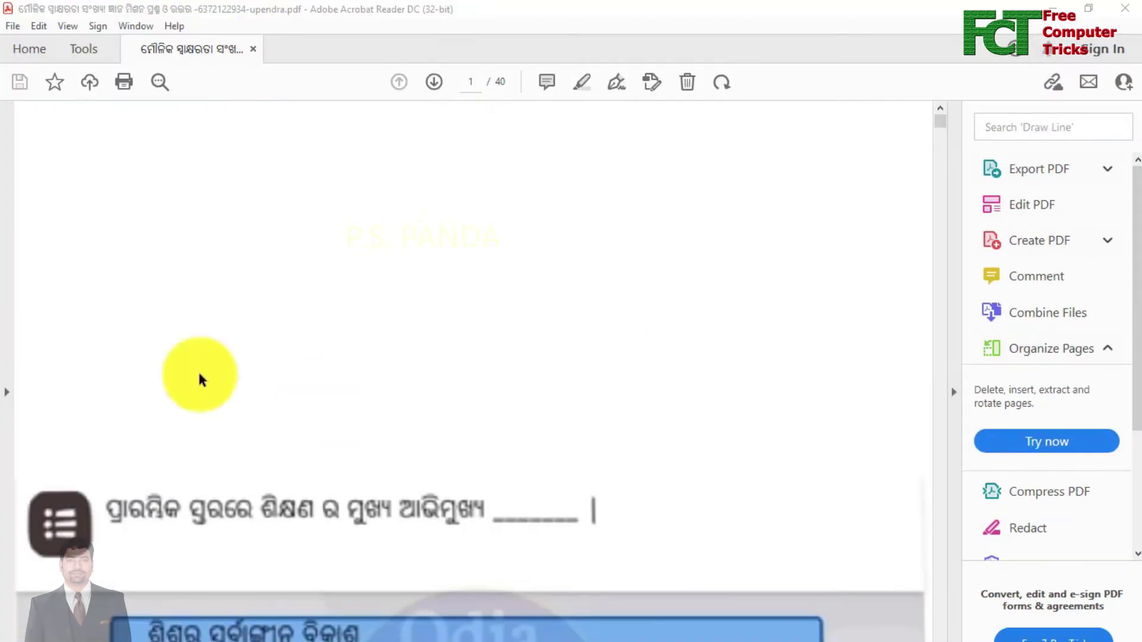
# - Reopen the Print dialog for the PDF, targeting the HP LaserJet Professional M1136 MFP with Fit scaling
pyautogui.click(468, 83)
pyautogui.click(505, 79)
pyautogui.click(498, 94)
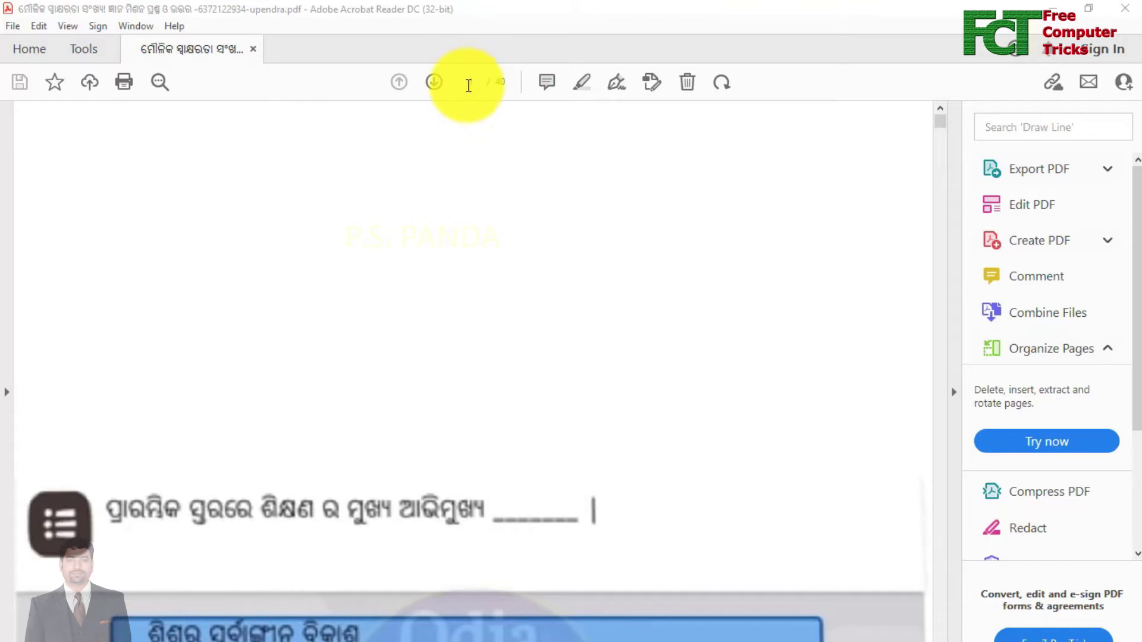
pyautogui.click(467, 83)
pyautogui.click(505, 81)
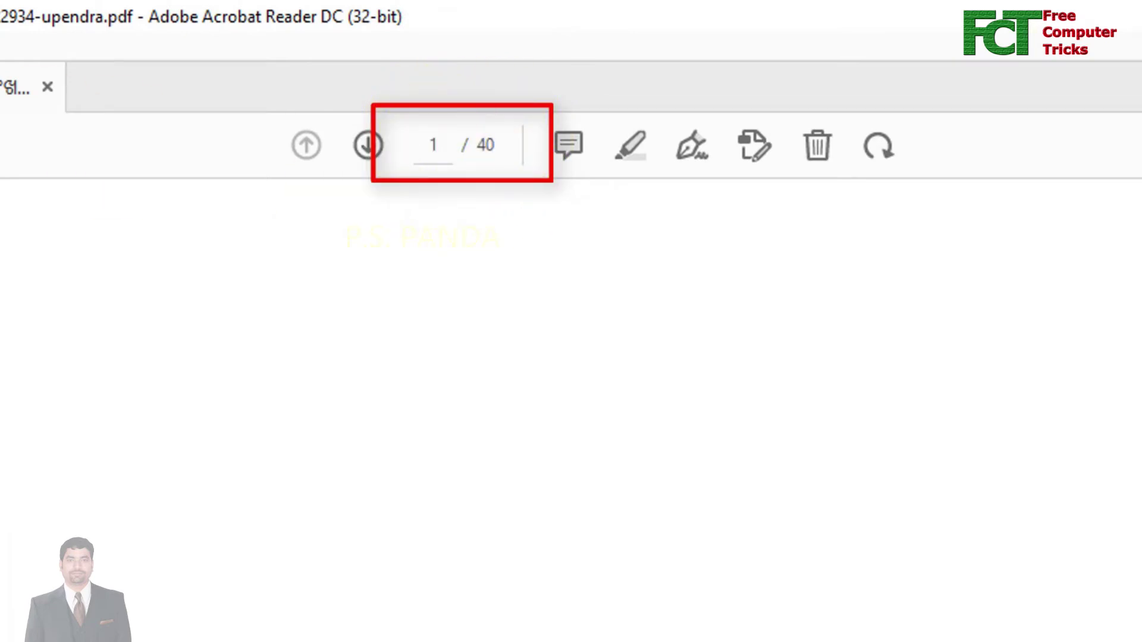
pyautogui.click(158, 95)
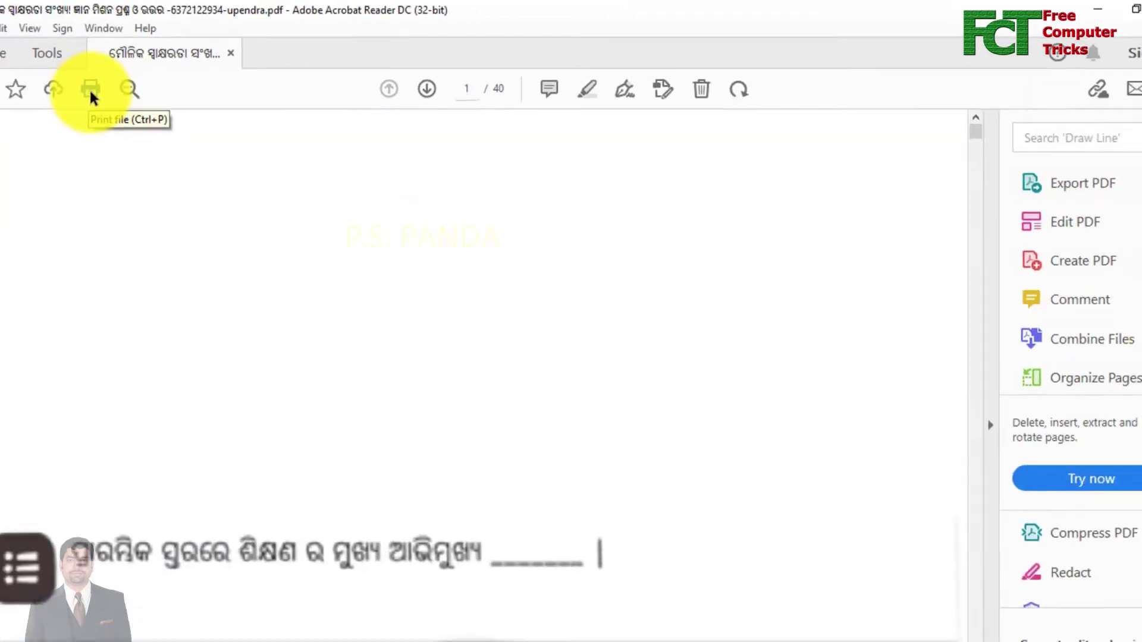
pyautogui.click(123, 84)
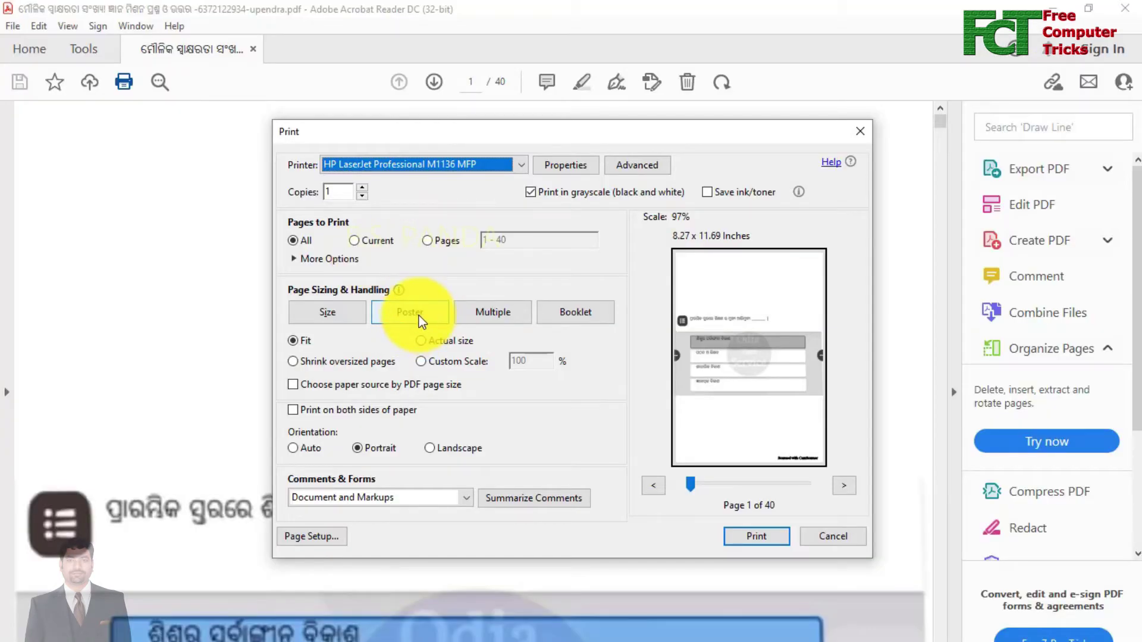
# - Switch to Multiple pages per sheet using a custom 6 by 3 grid
pyautogui.click(483, 313)
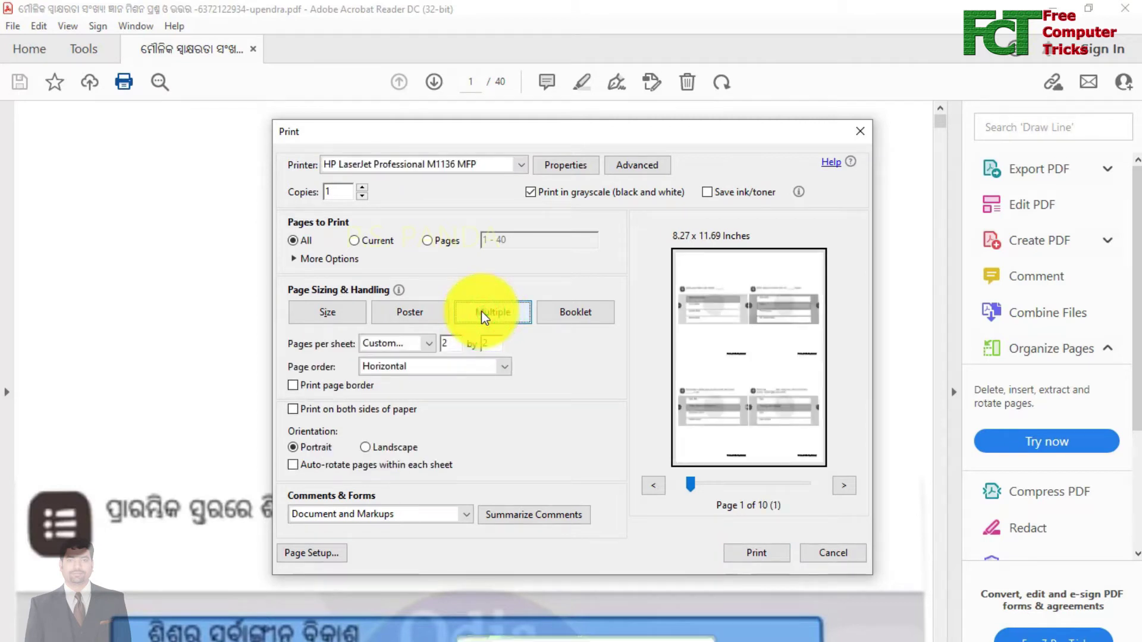
pyautogui.click(446, 344)
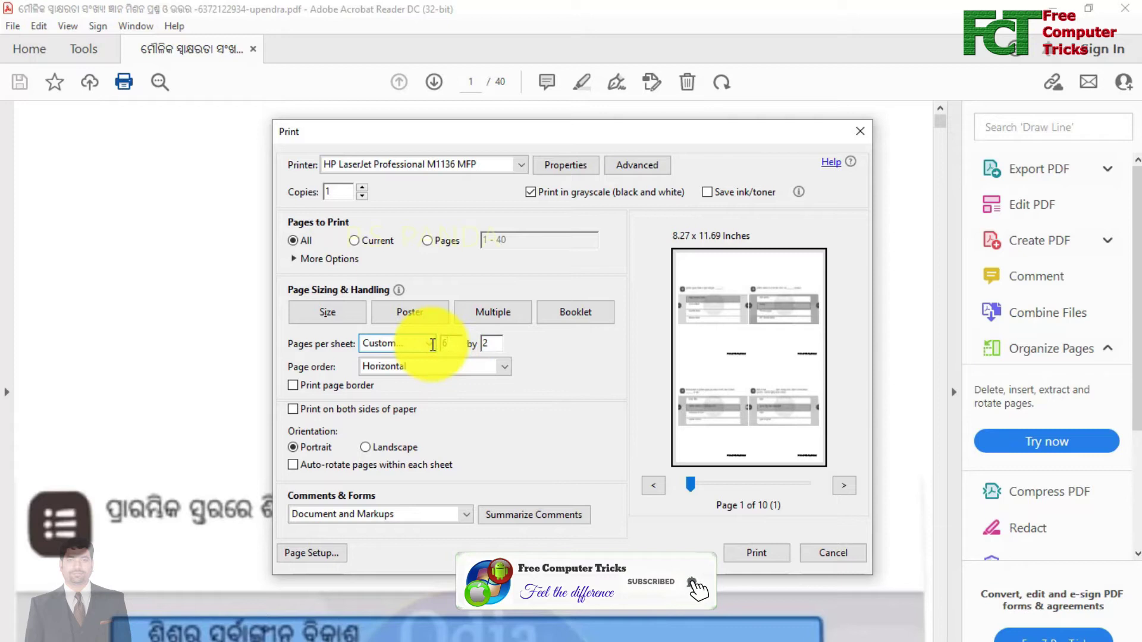
pyautogui.click(449, 344)
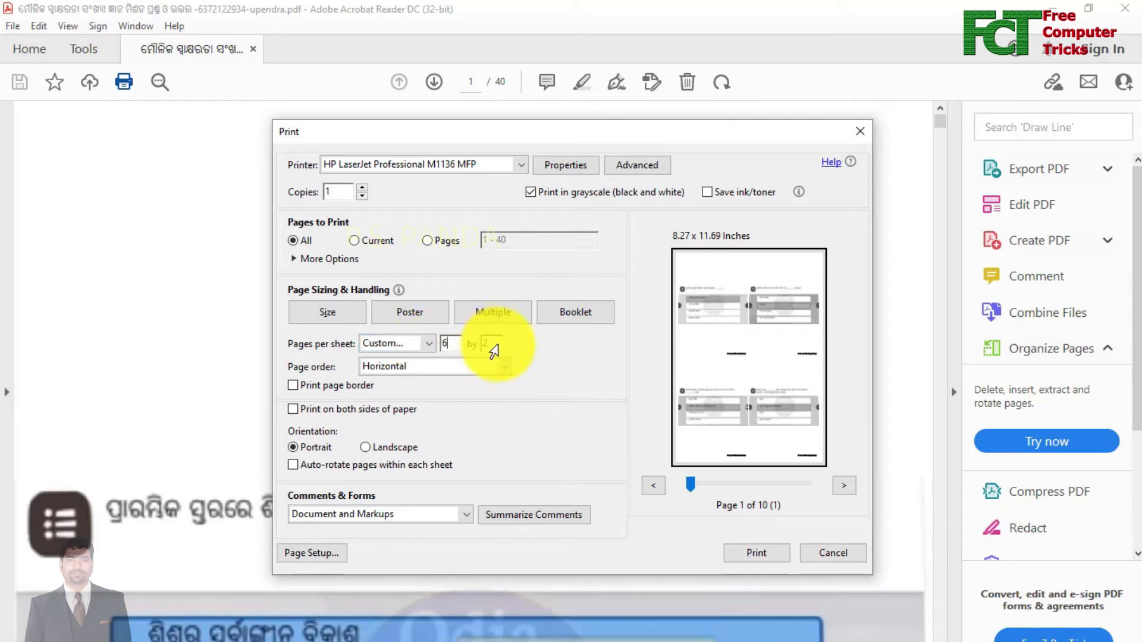
pyautogui.click(485, 345)
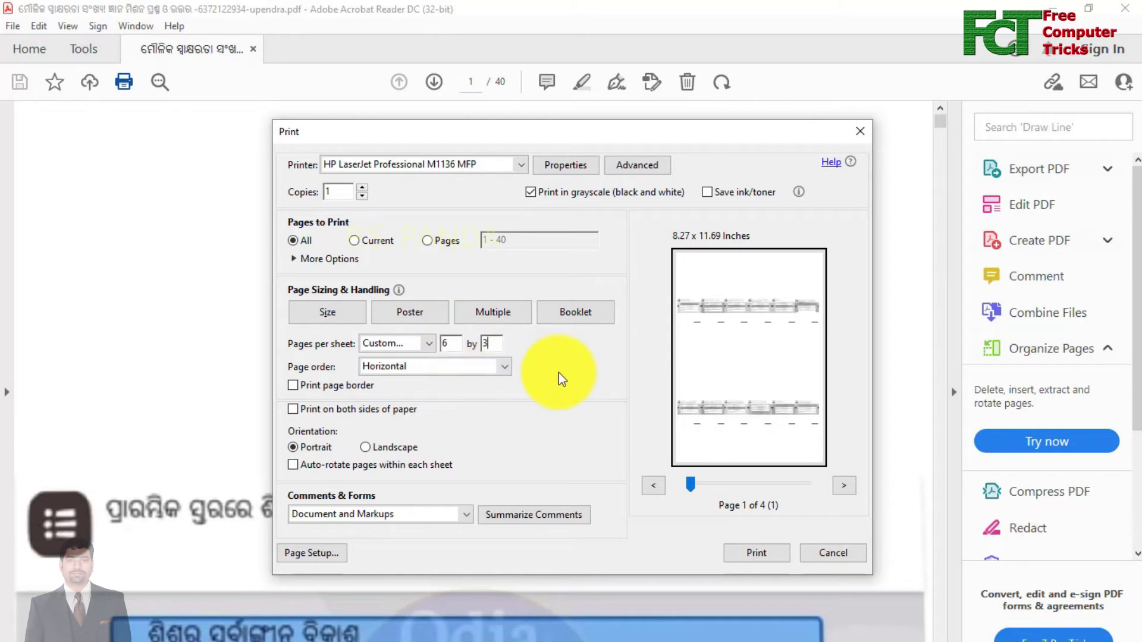
pyautogui.click(466, 374)
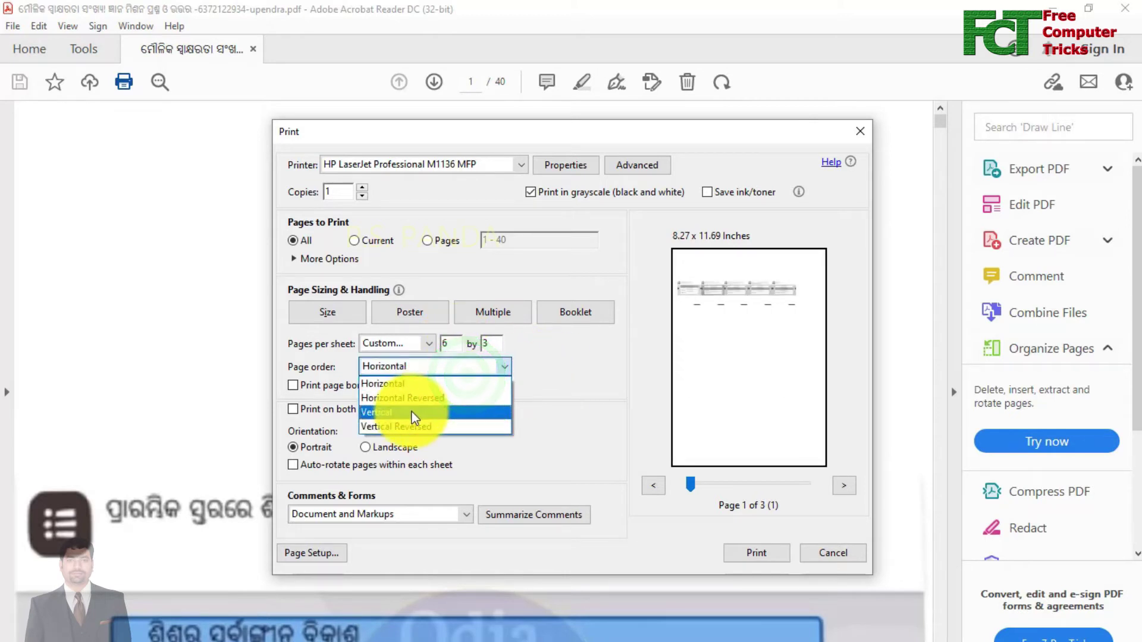
# - Set Vertical page order, choose the EPSON L3110 Series printer, and print
pyautogui.click(411, 412)
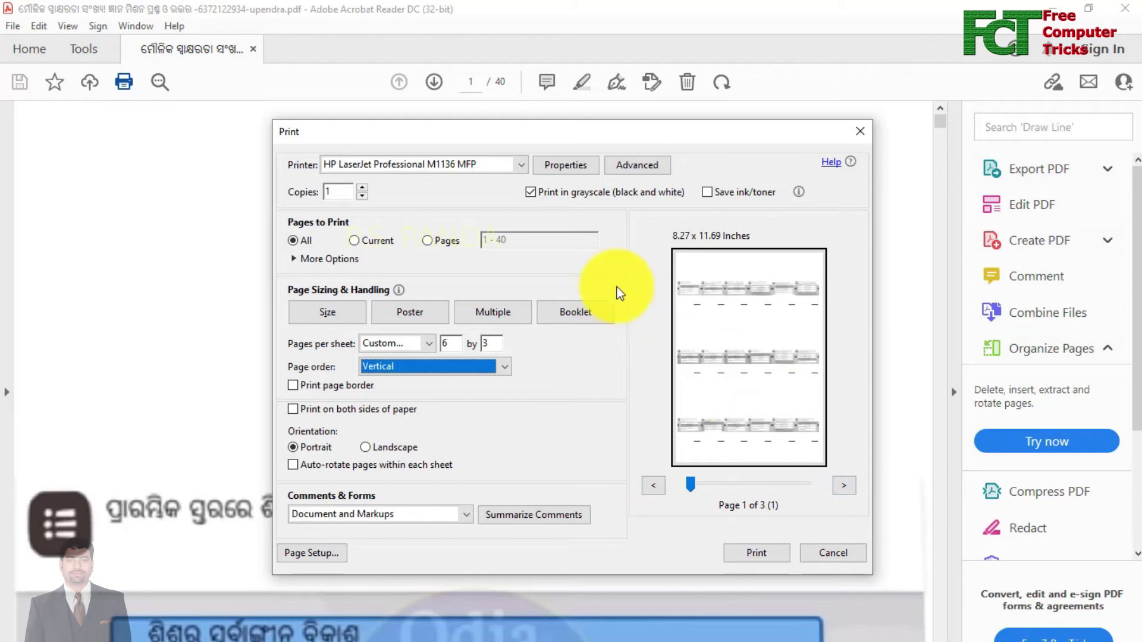
pyautogui.click(511, 163)
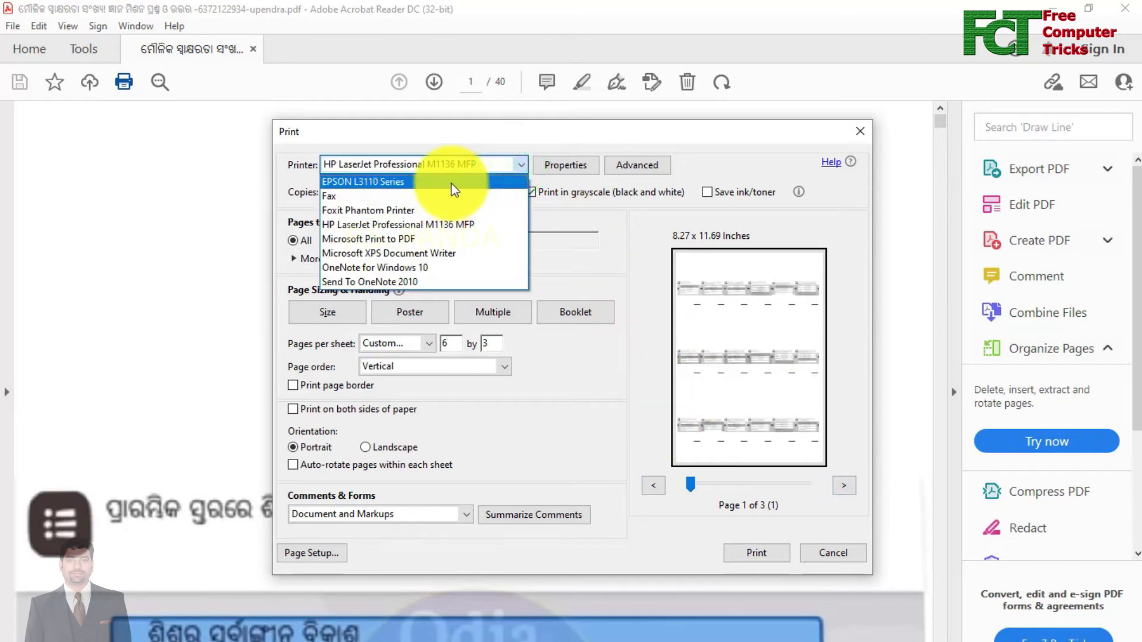
pyautogui.click(452, 184)
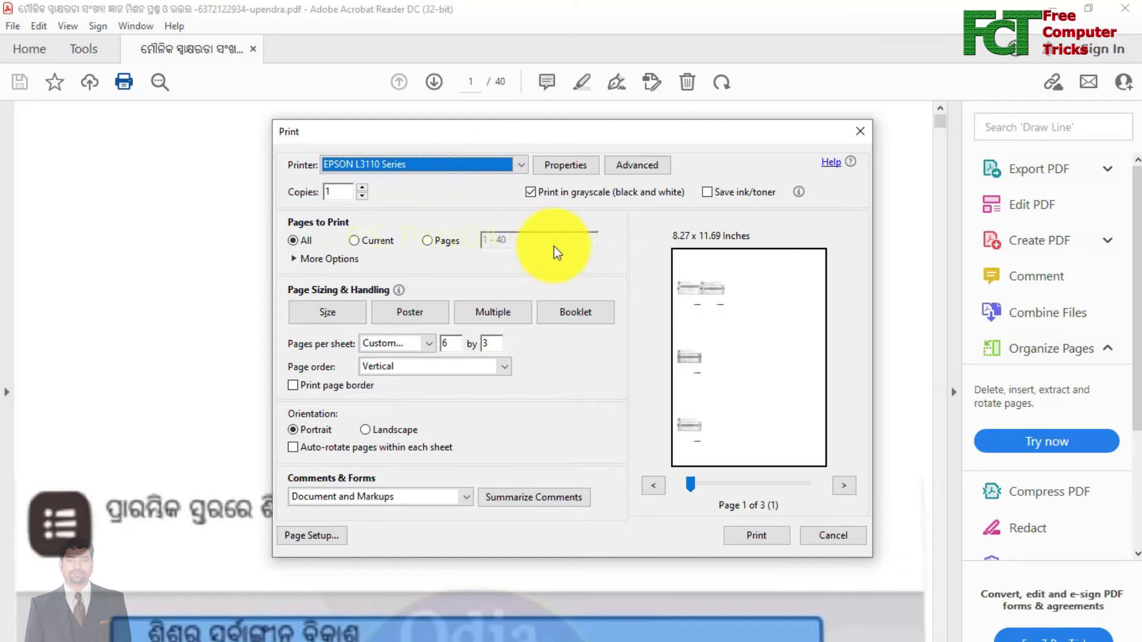
pyautogui.click(768, 536)
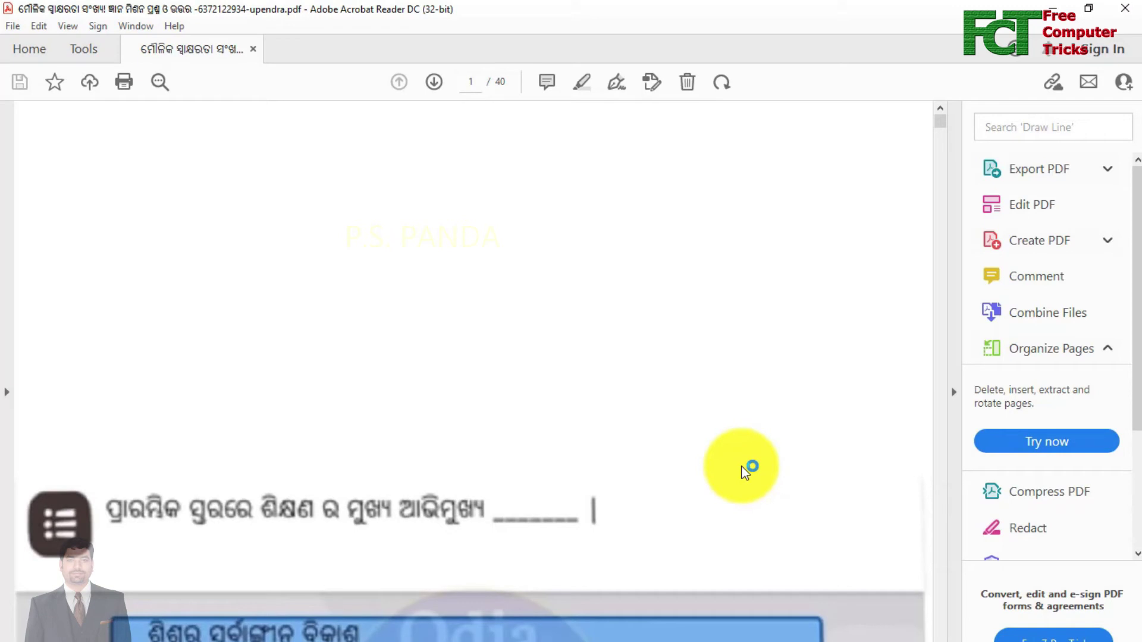
# - Reopen the Print dialog and bring up the page order options
pyautogui.click(124, 83)
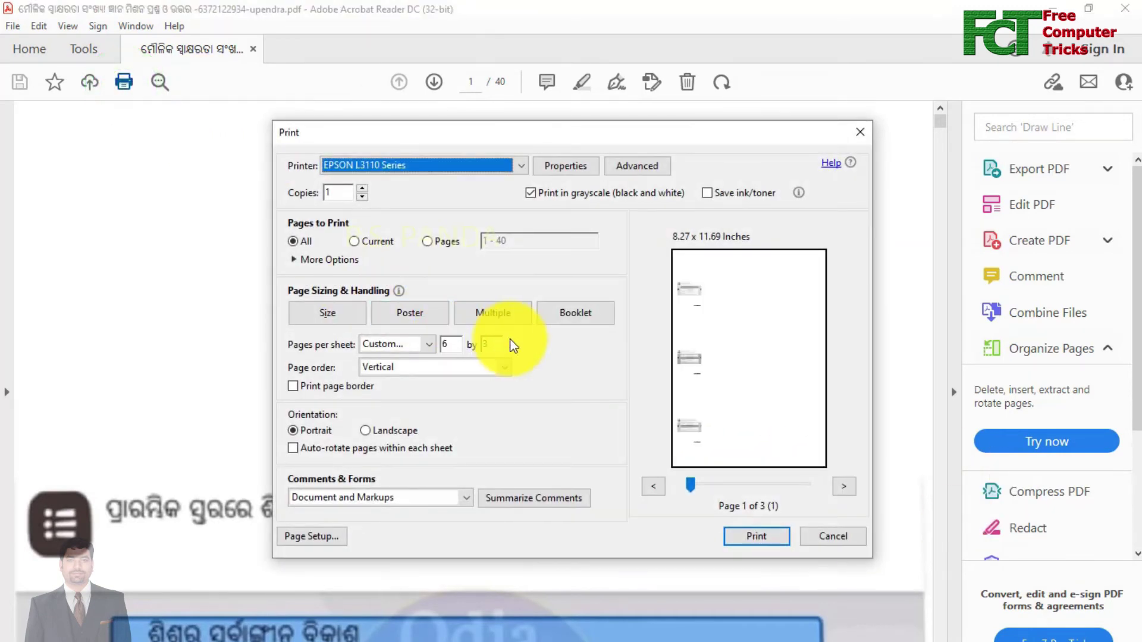
pyautogui.click(469, 366)
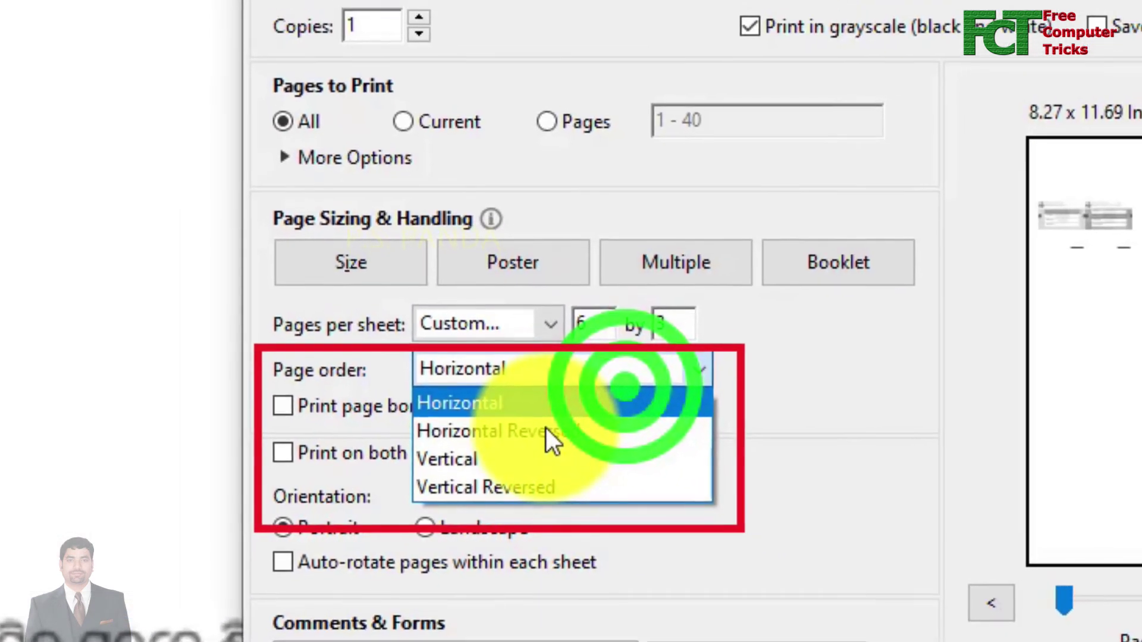
# - Change the custom pages-per-sheet grid to 4 by 3 and set page order to Vertical
pyautogui.click(433, 345)
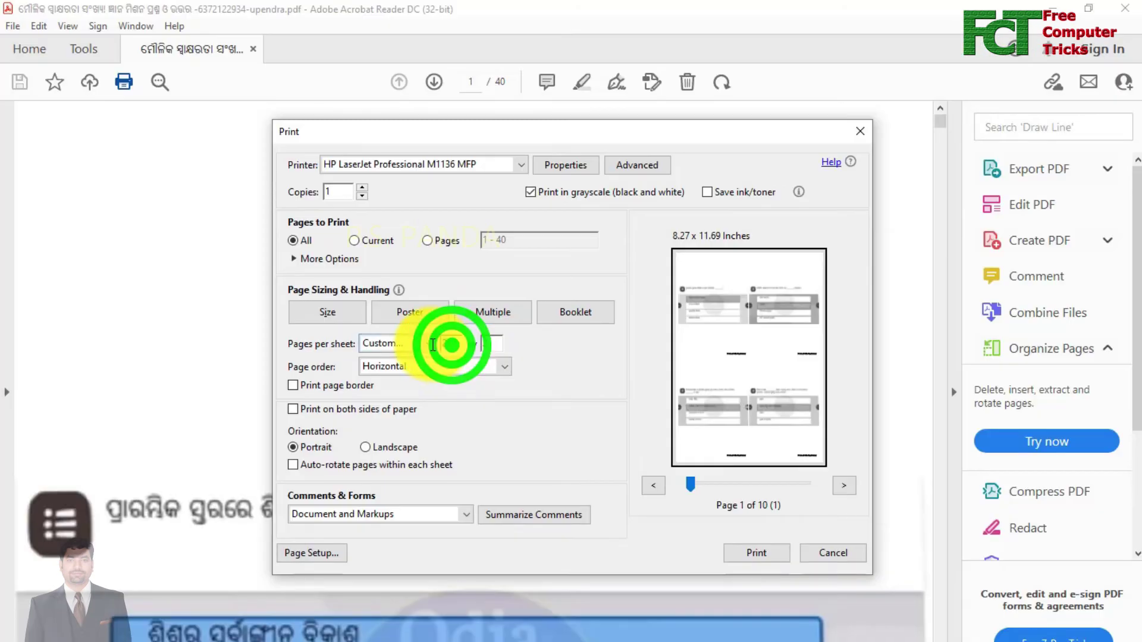
pyautogui.click(483, 350)
pyautogui.write('3')
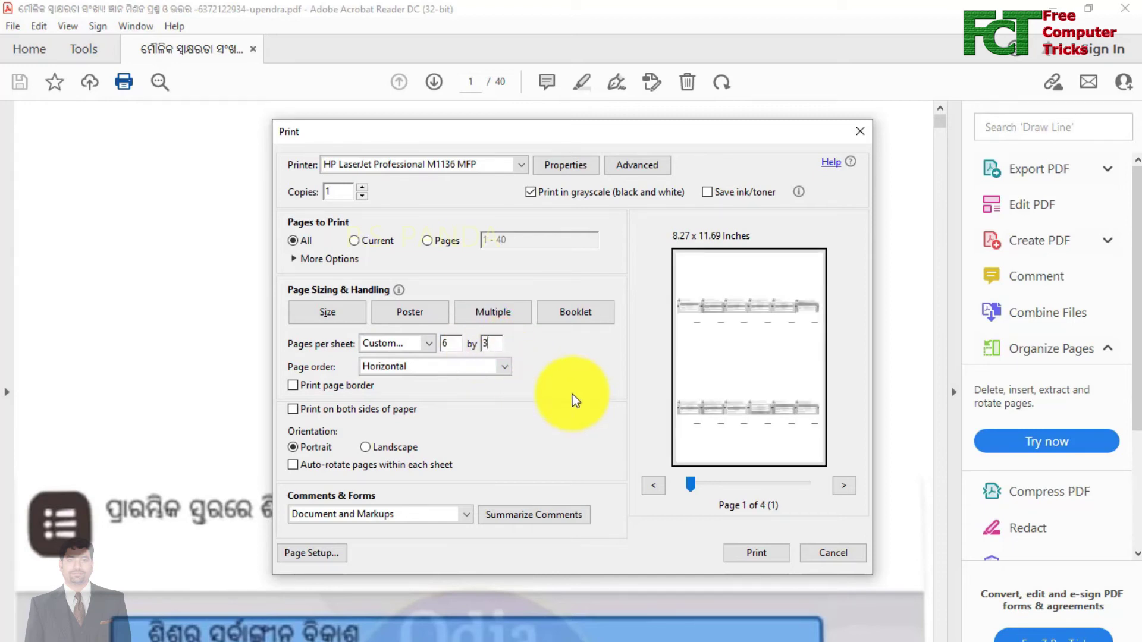
pyautogui.click(586, 372)
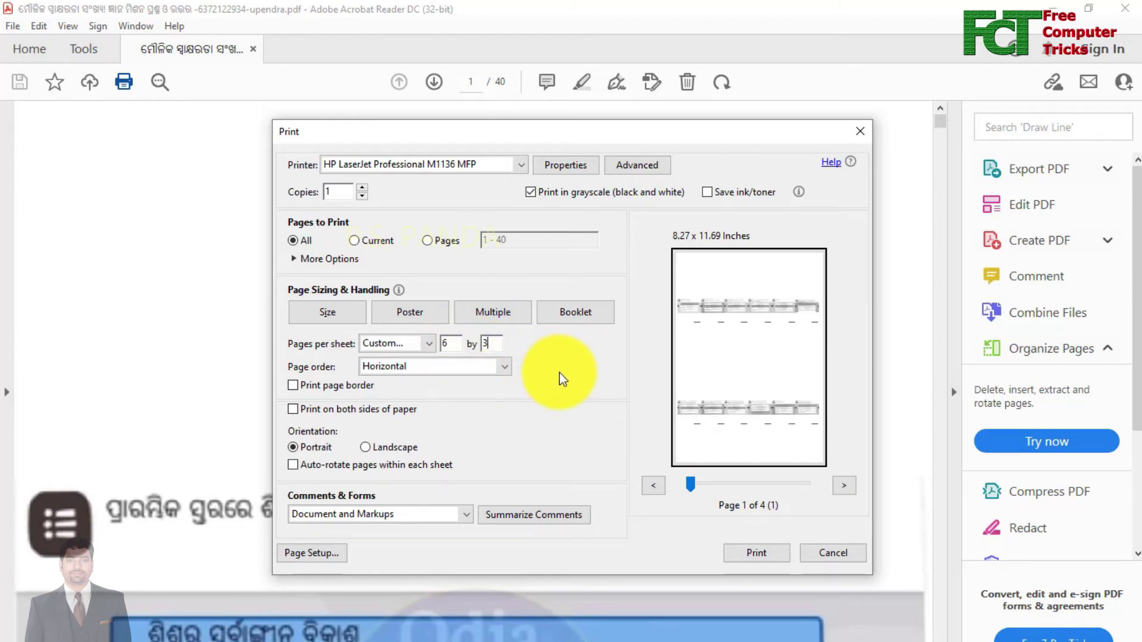
pyautogui.click(468, 377)
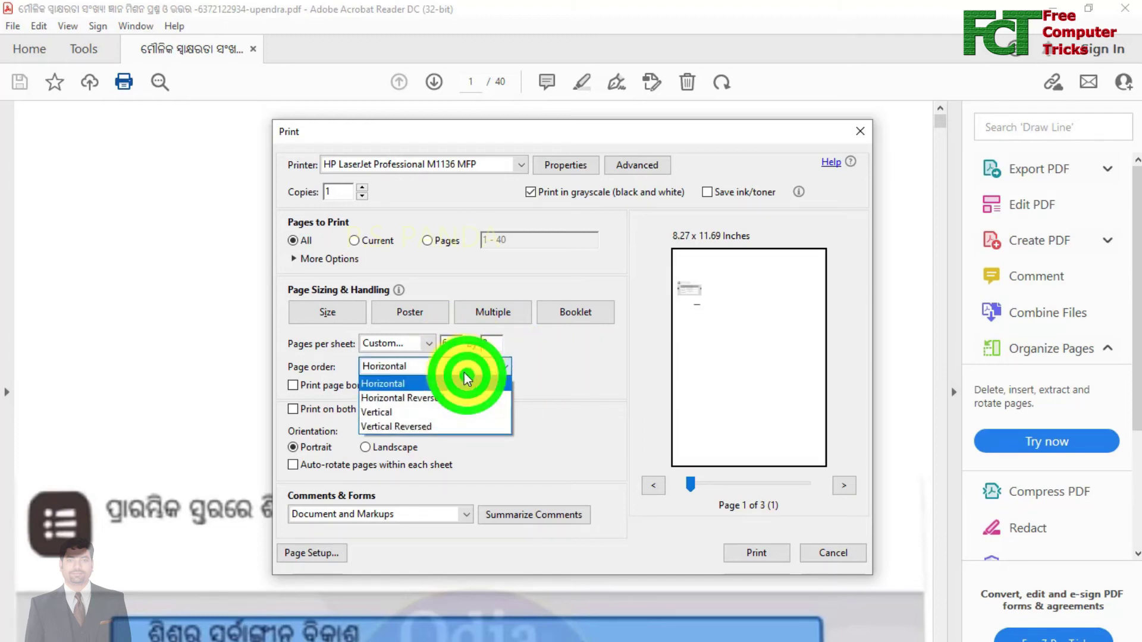
pyautogui.click(412, 412)
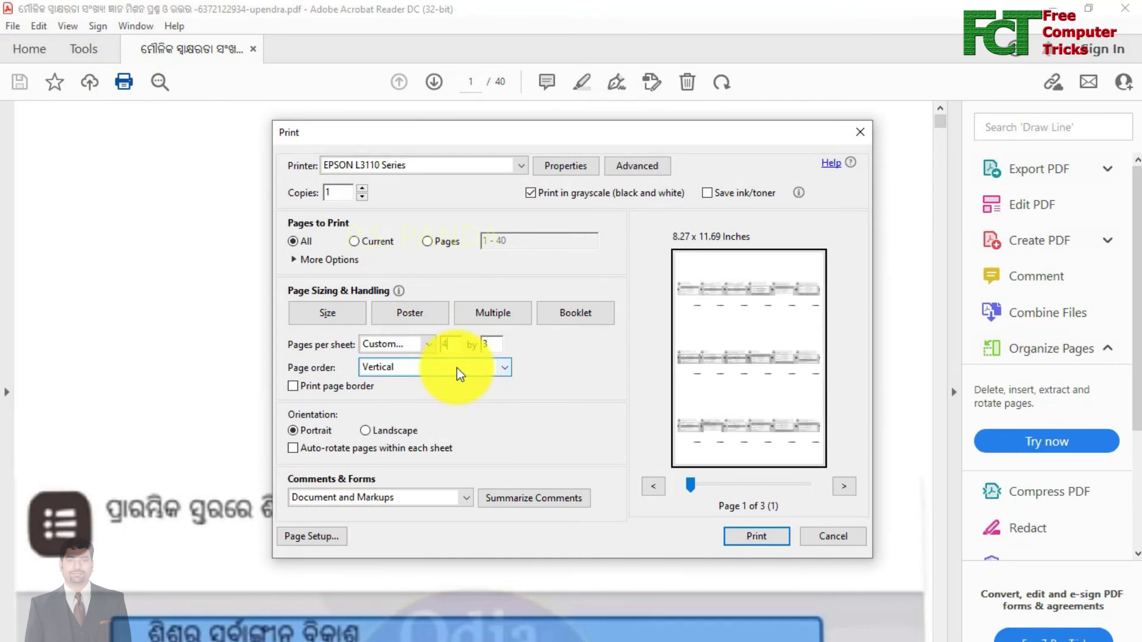
# - Keep Vertical page order and print the 40-page PDF at 4 by 3 per sheet
pyautogui.click(504, 367)
pyautogui.click(504, 368)
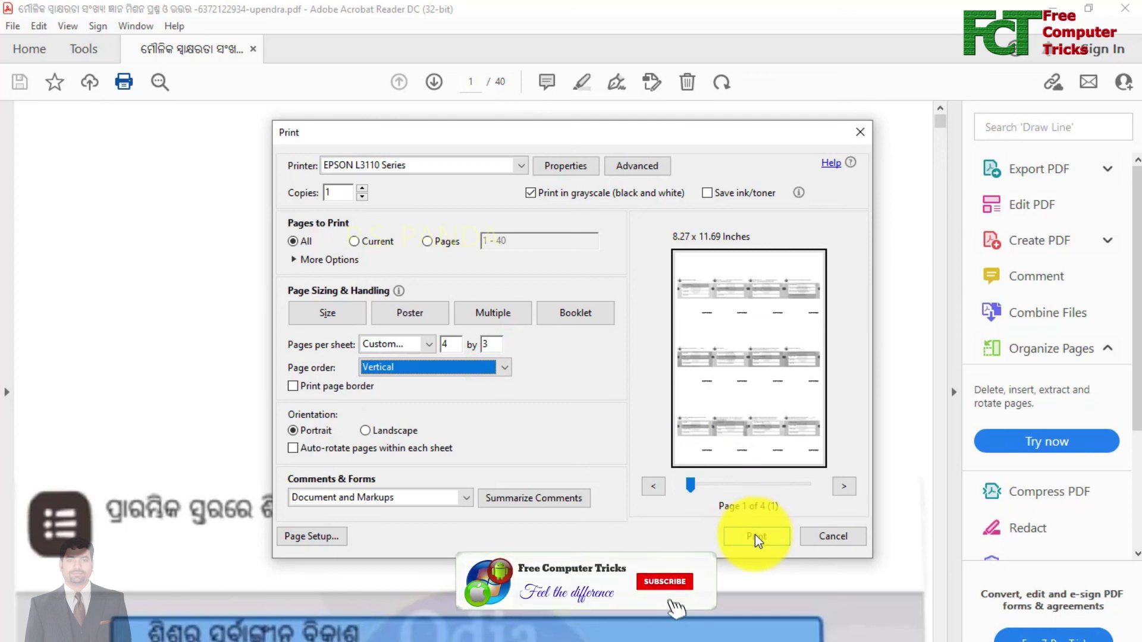
pyautogui.click(756, 537)
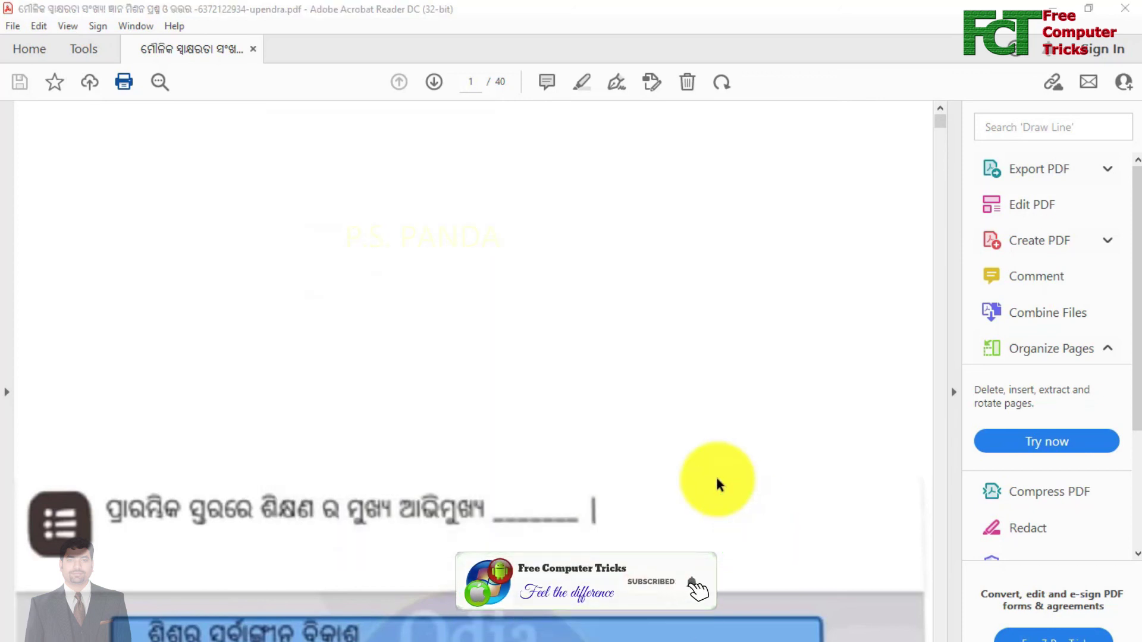